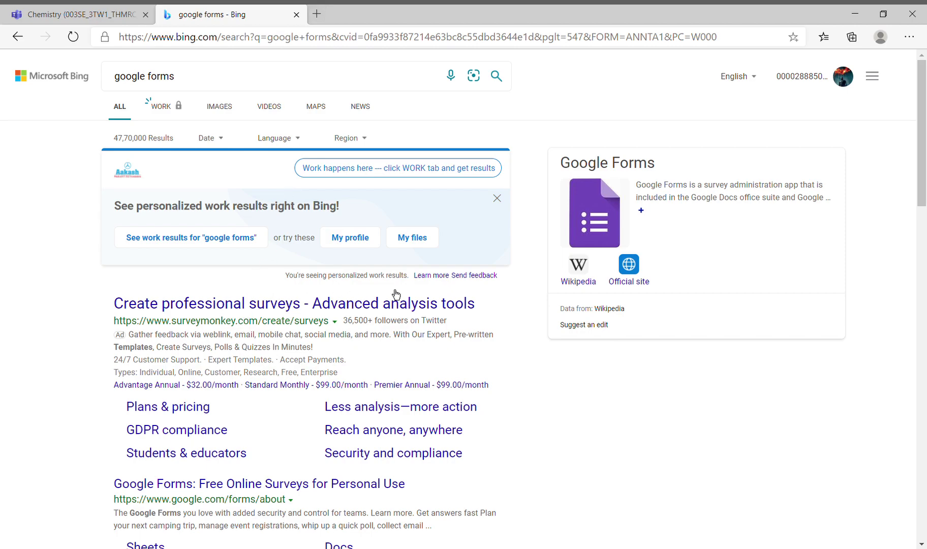
# Open Google Forms for personal use from the search results and create a blank form.
pyautogui.moveTo(922, 182); pyautogui.dragTo(922, 206)
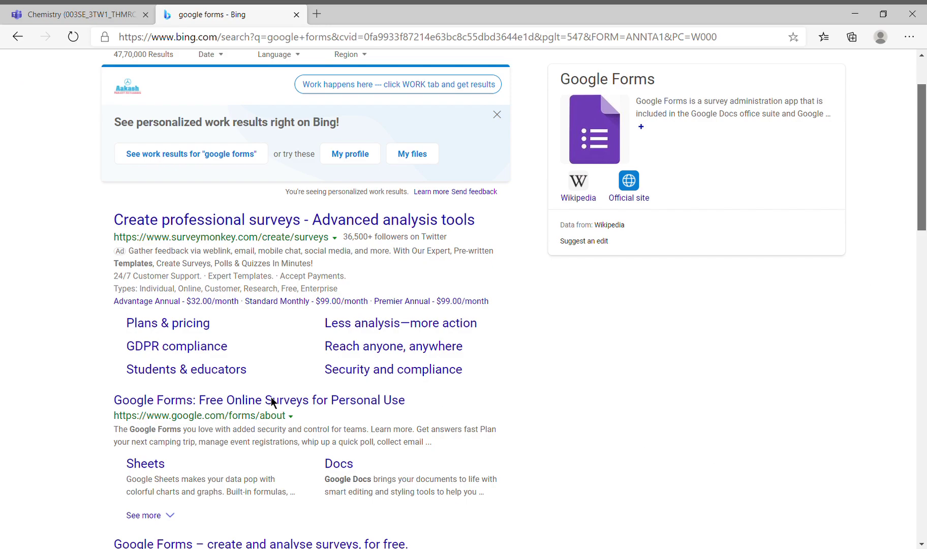
pyautogui.scroll(-1, 274, 404)
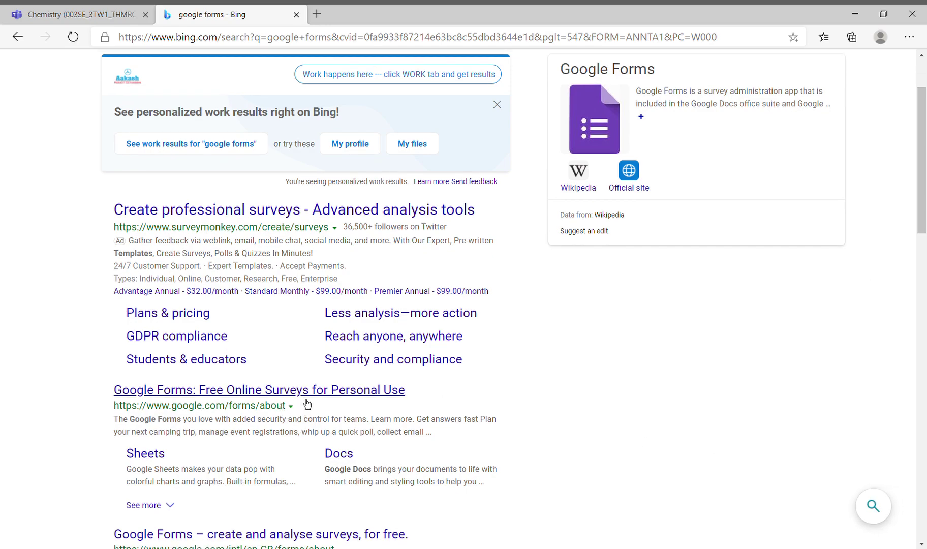
pyautogui.click(281, 533)
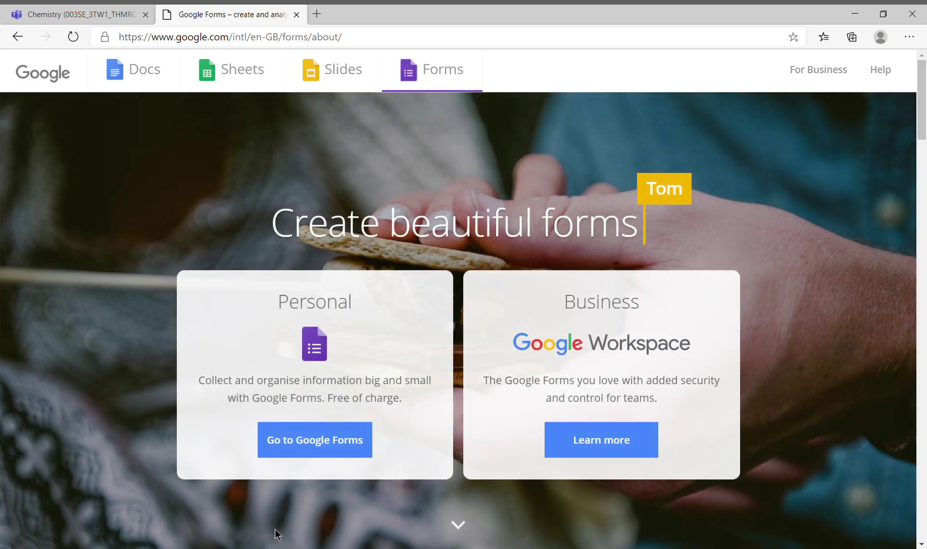
pyautogui.click(319, 437)
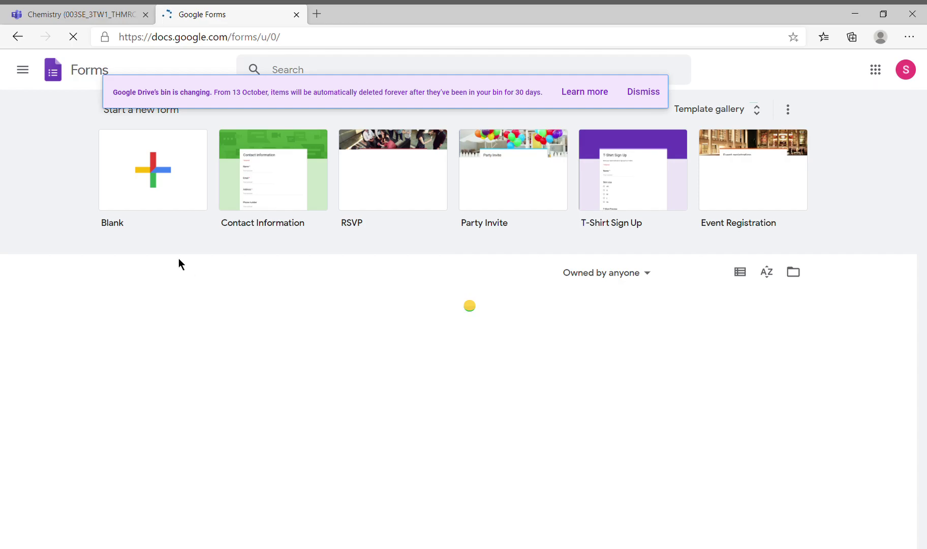
pyautogui.click(167, 160)
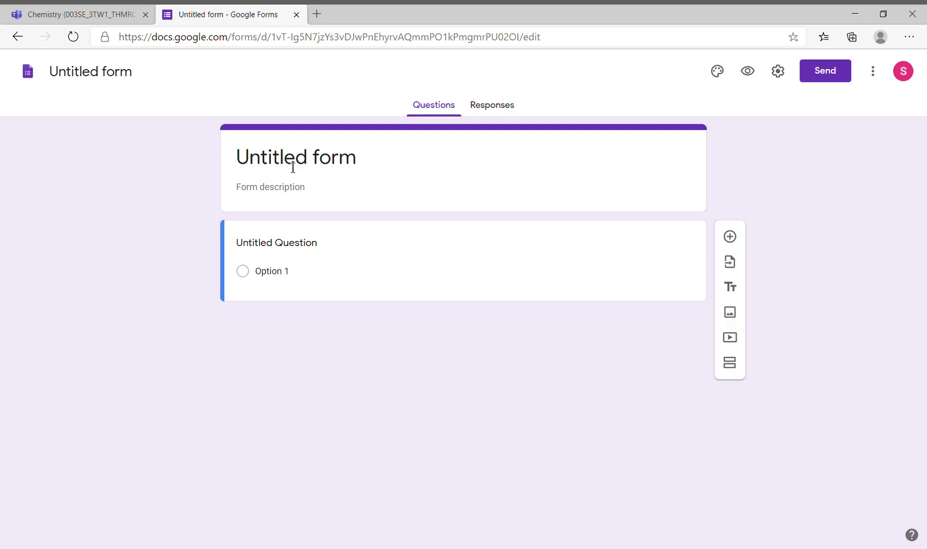
# Dismiss the tour offer and title the form "test 1".
pyautogui.click(325, 159)
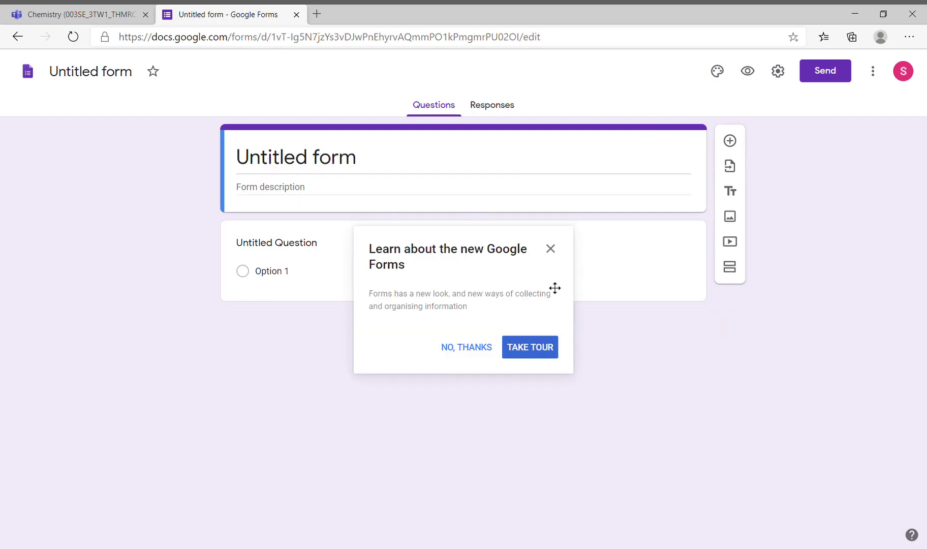
pyautogui.click(559, 252)
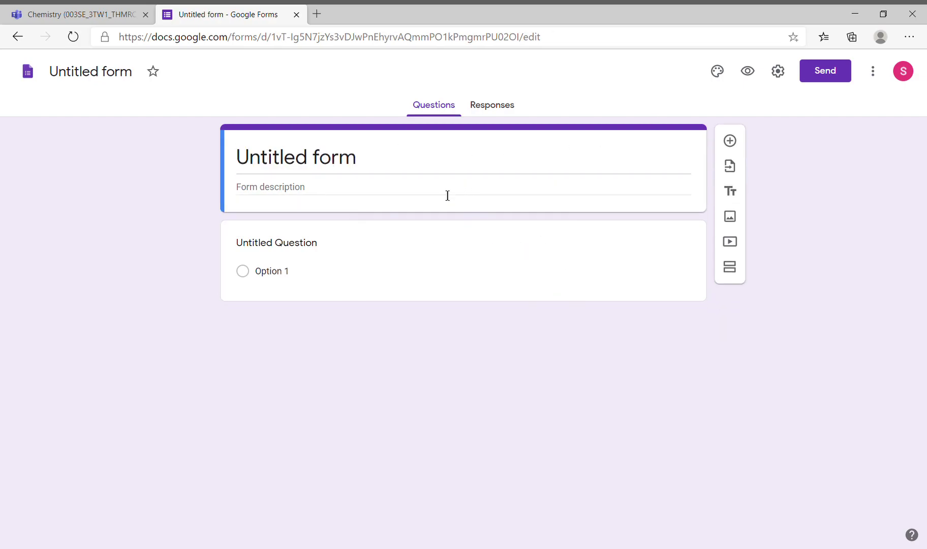
pyautogui.click(386, 164)
pyautogui.write('test 1')
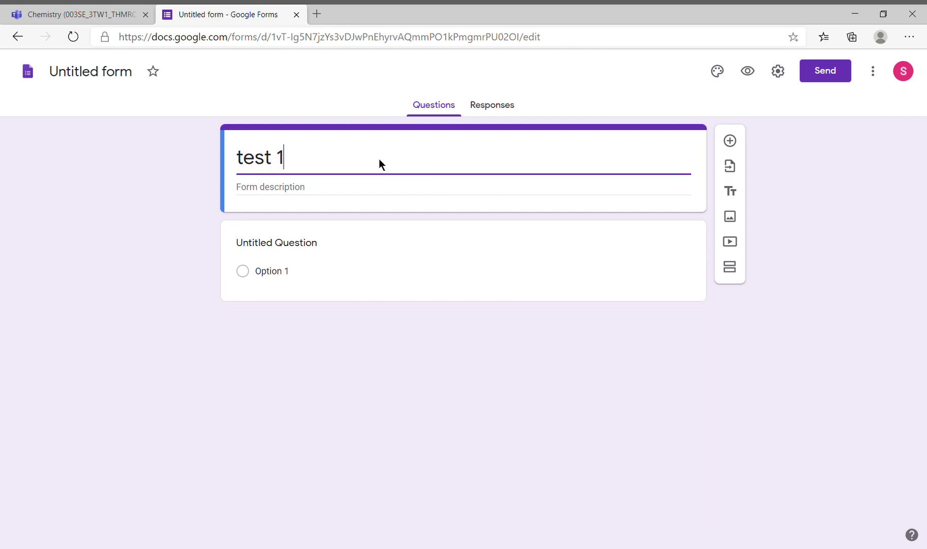
# Clear the first question's placeholder text and set its type to Short answer.
pyautogui.click(292, 252)
pyautogui.click(307, 262)
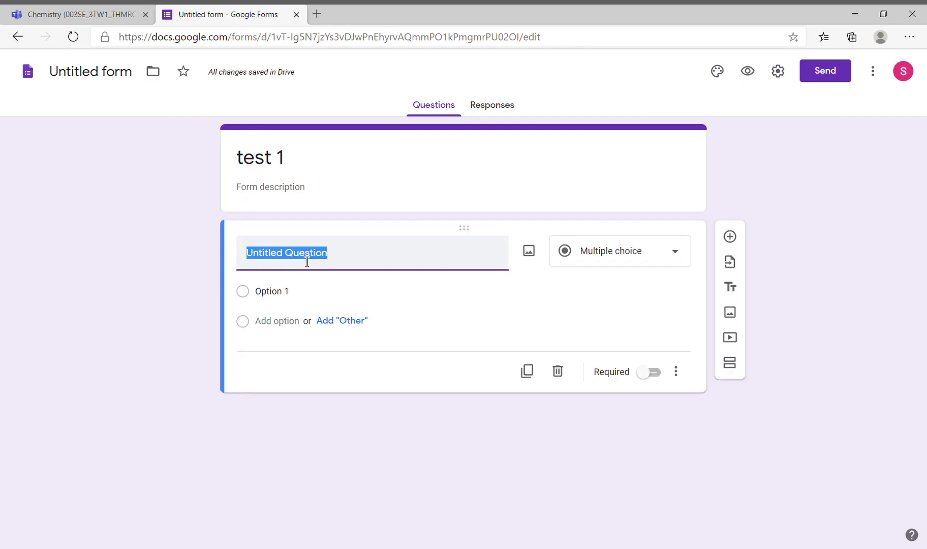
pyautogui.press('BackSpace')
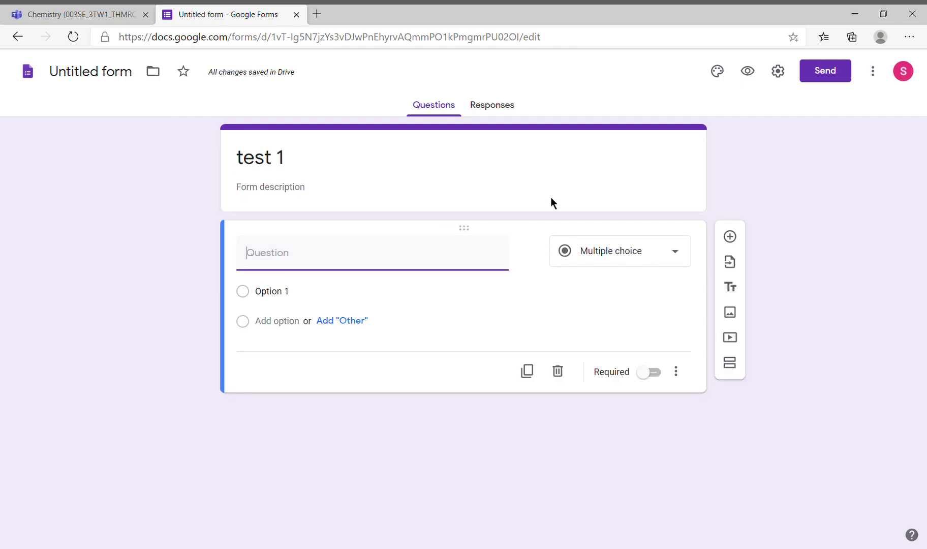
pyautogui.click(661, 266)
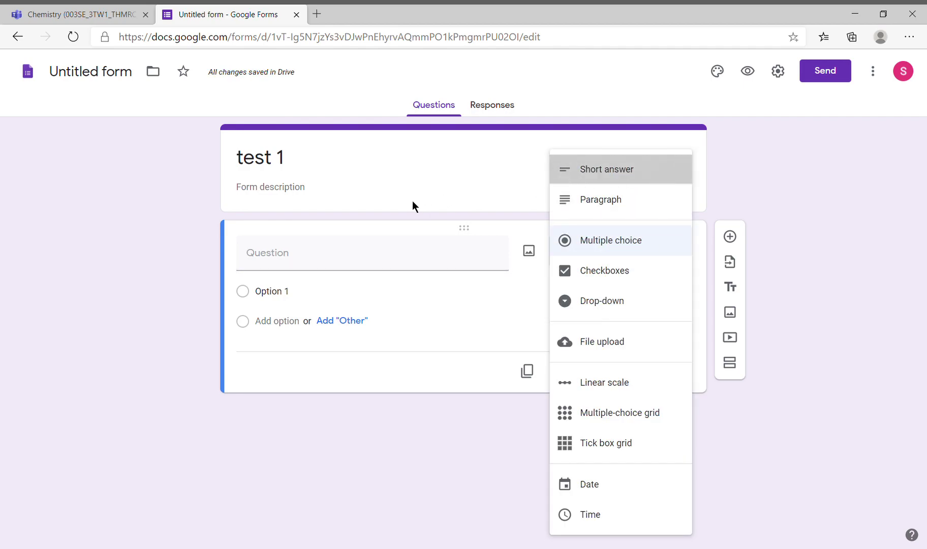
pyautogui.click(335, 254)
pyautogui.click(334, 262)
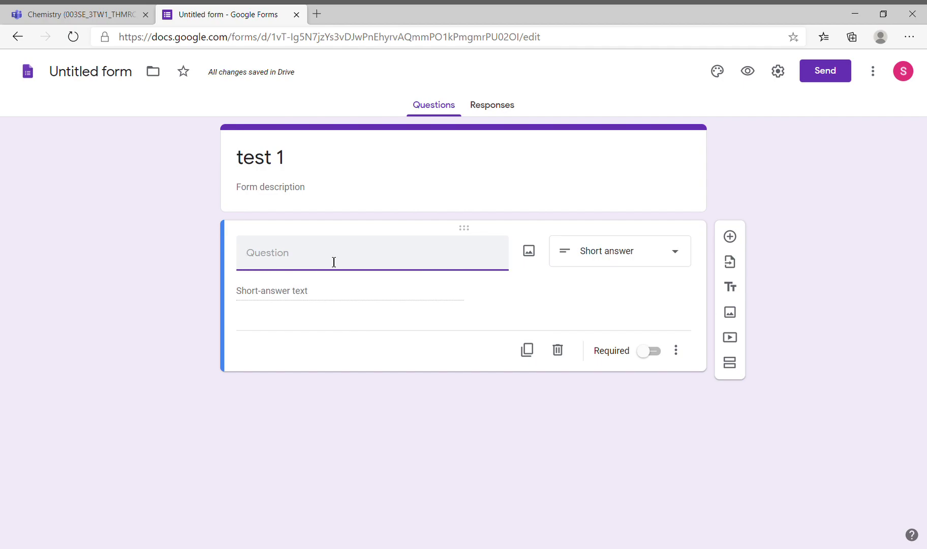
# Enter "what is your name" as the text of the first question.
pyautogui.write('wha')
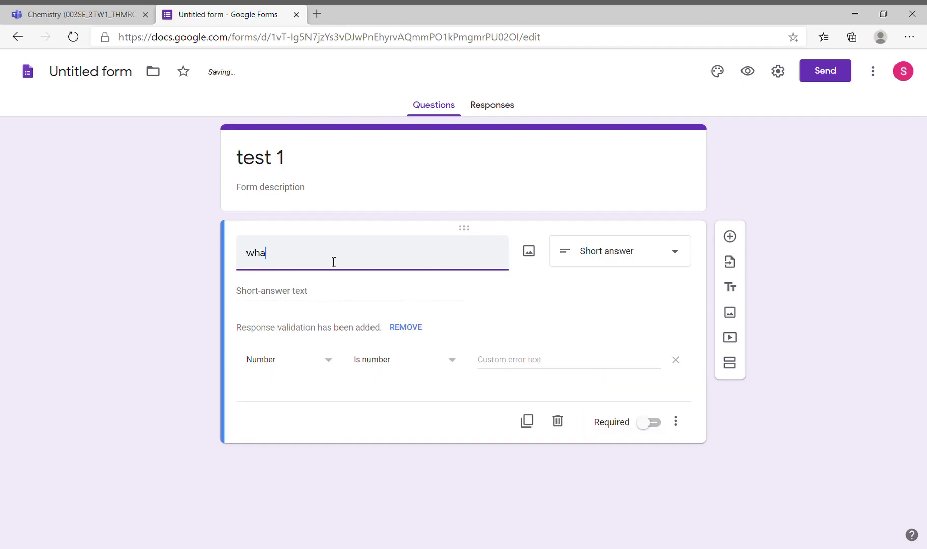
pyautogui.write(' is yo')
pyautogui.press('BackSpace')
pyautogui.press('BackSpace')
pyautogui.write('r')
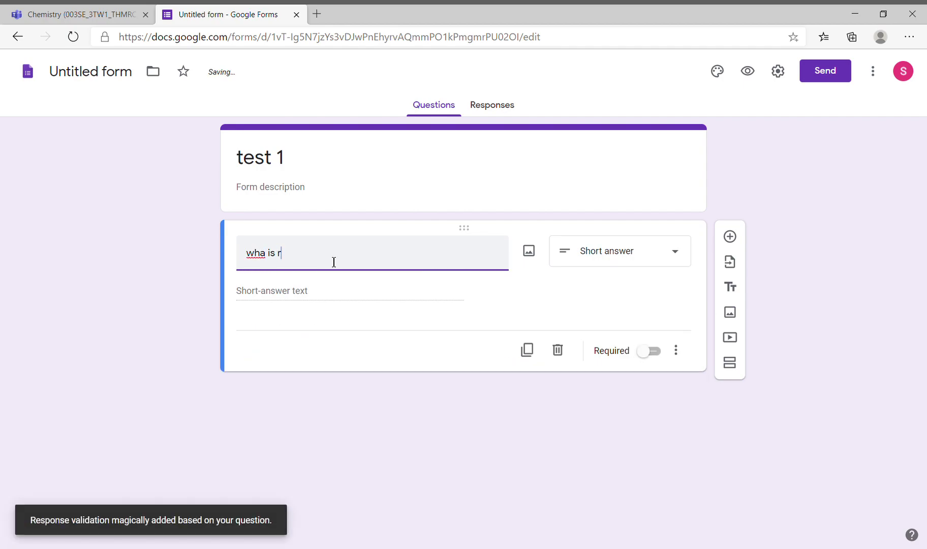
pyautogui.write('r')
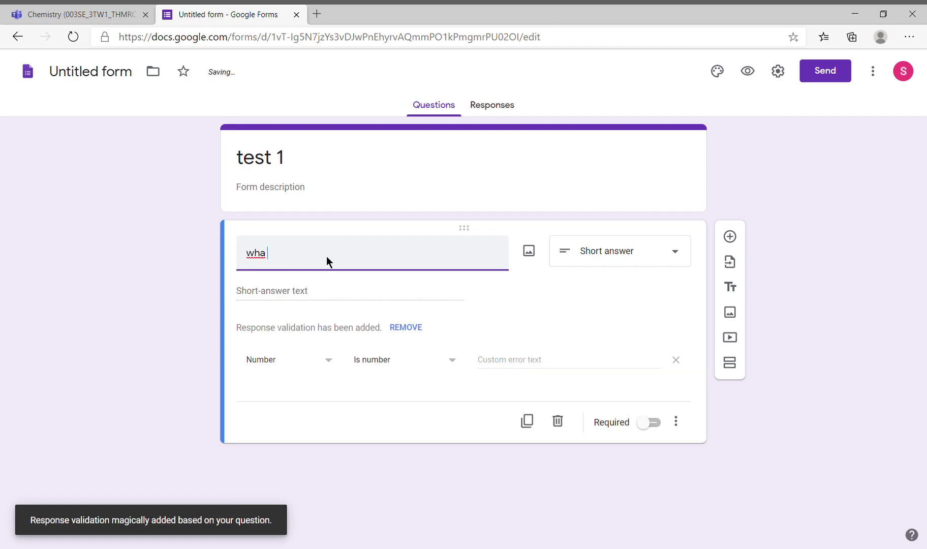
pyautogui.write('t')
pyautogui.write(' your na')
pyautogui.press('BackSpace')
pyautogui.press('BackSpace')
pyautogui.write('e')
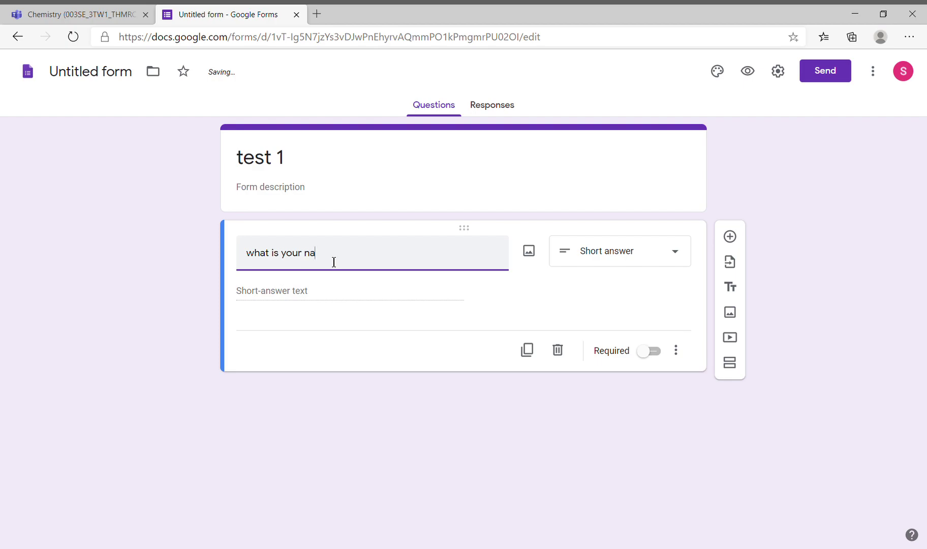
pyautogui.write('me')
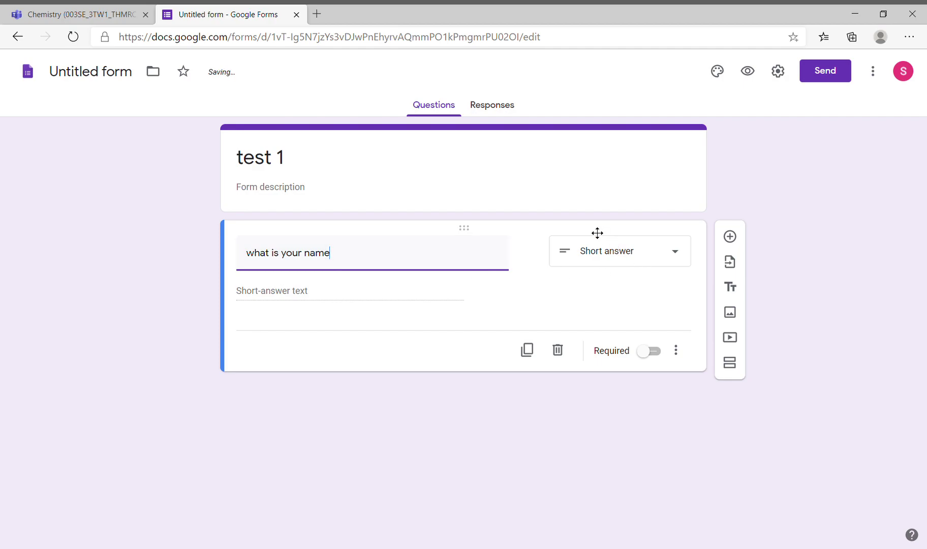
# Add a second question reading "What is your section" and set its type to Short answer.
pyautogui.click(730, 236)
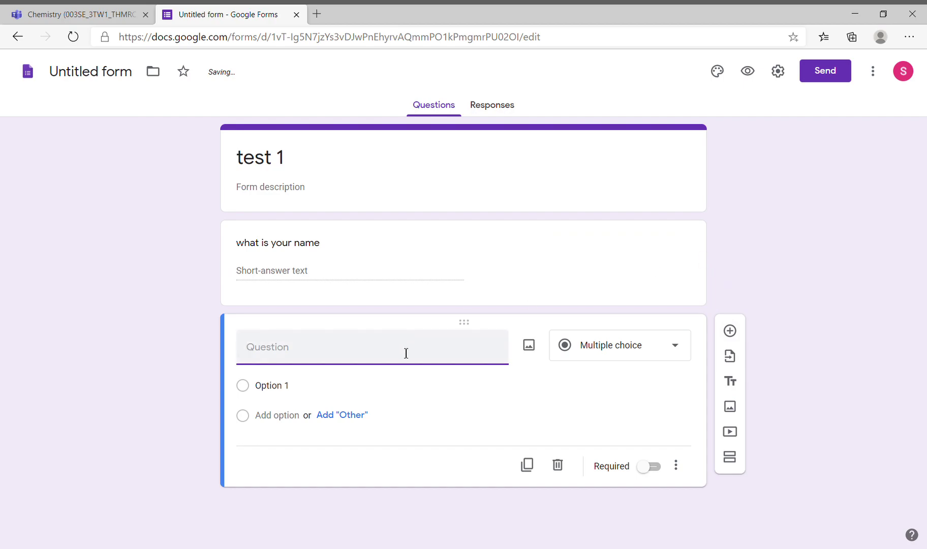
pyautogui.write('What is your section')
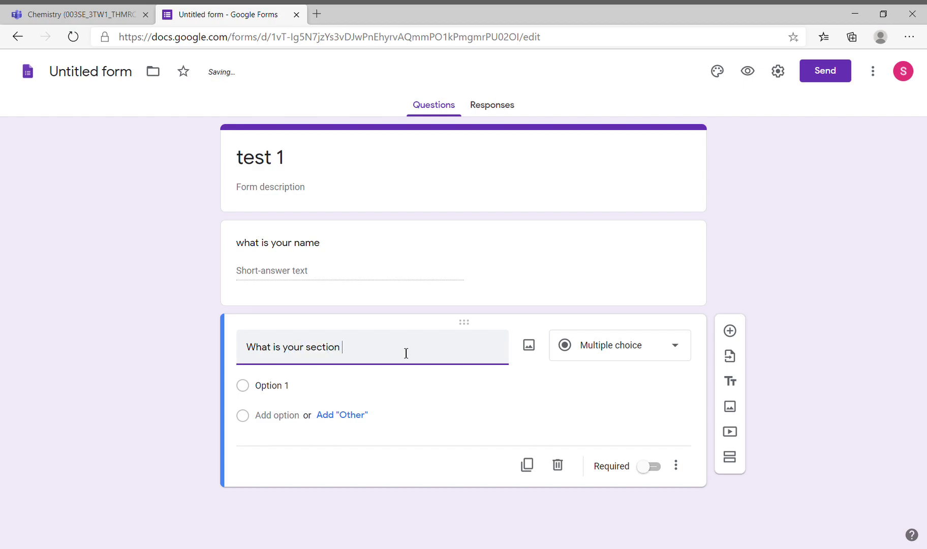
pyautogui.click(676, 358)
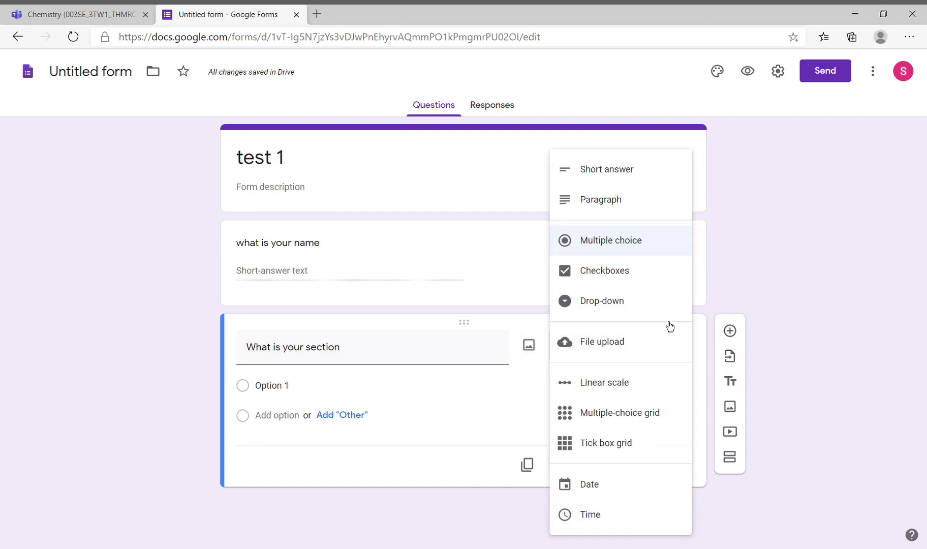
pyautogui.click(606, 169)
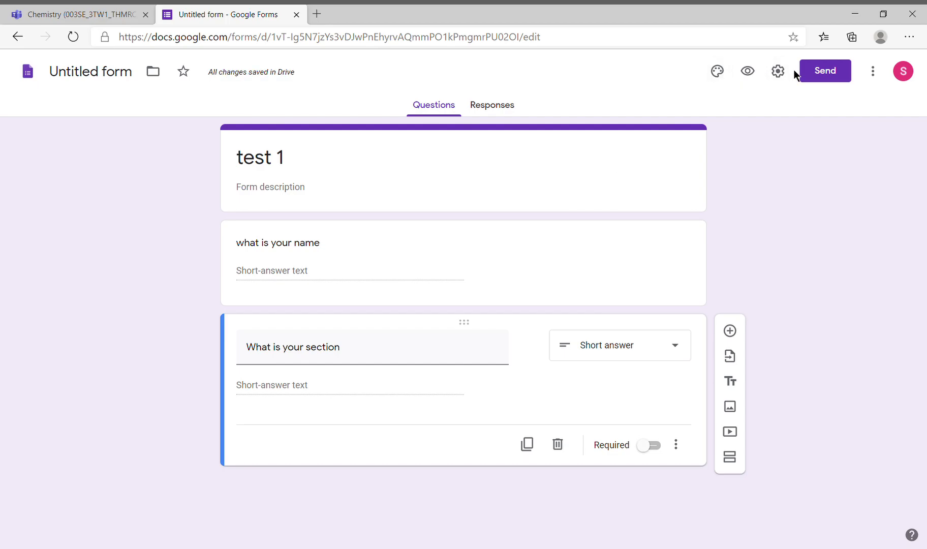
# In the form settings, make the form a quiz and turn off the link to submit another response.
pyautogui.click(778, 71)
pyautogui.click(614, 135)
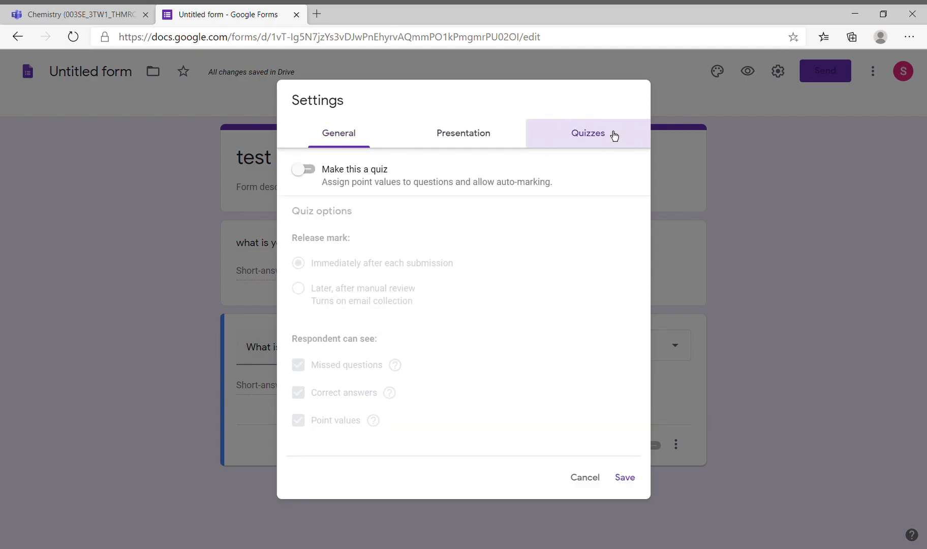
pyautogui.click(304, 171)
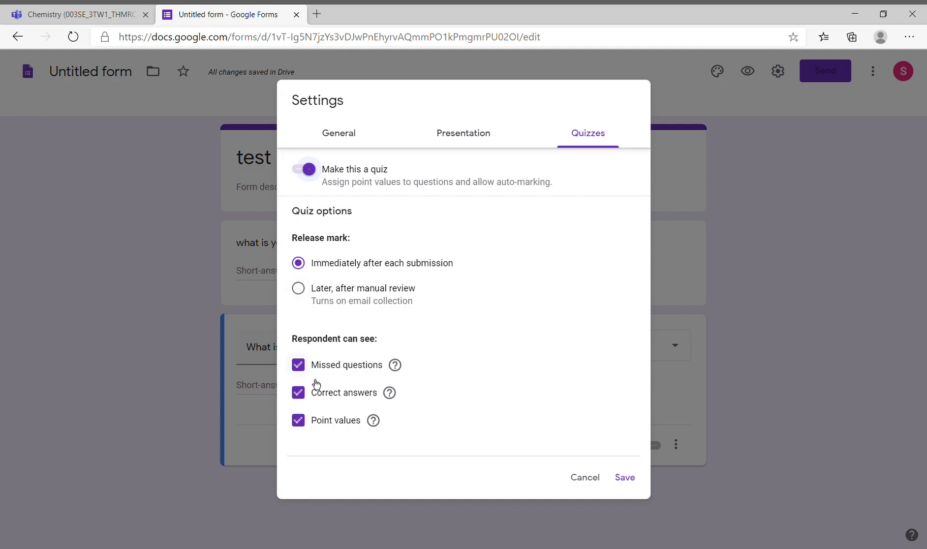
pyautogui.click(472, 143)
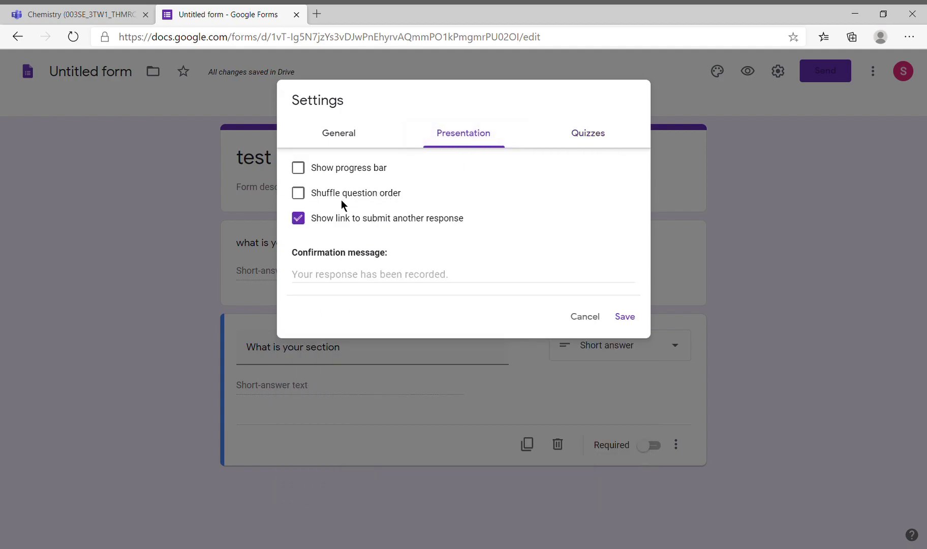
pyautogui.click(301, 227)
# Enable collecting email addresses, limiting to 1 response, and letting respondents see summary charts and text responses, and save the settings.
pyautogui.click(359, 133)
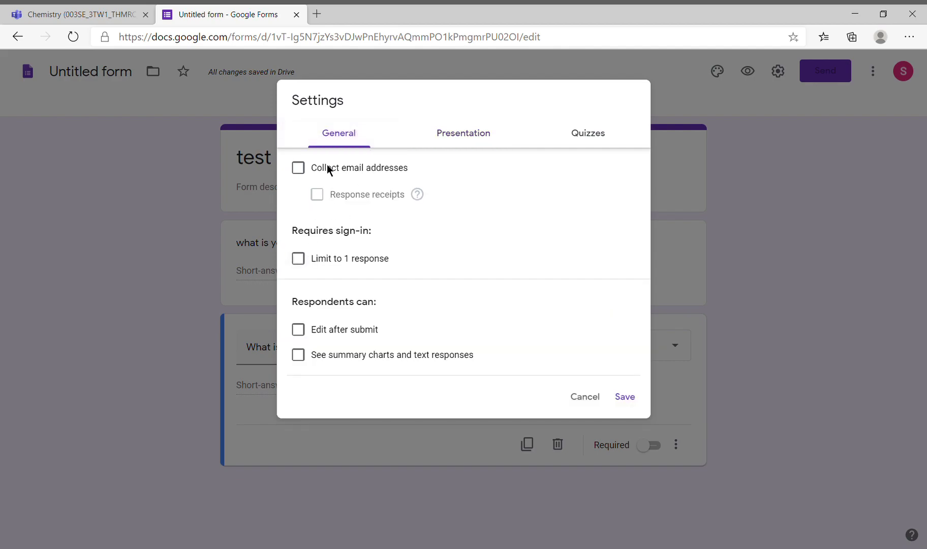
pyautogui.click(298, 170)
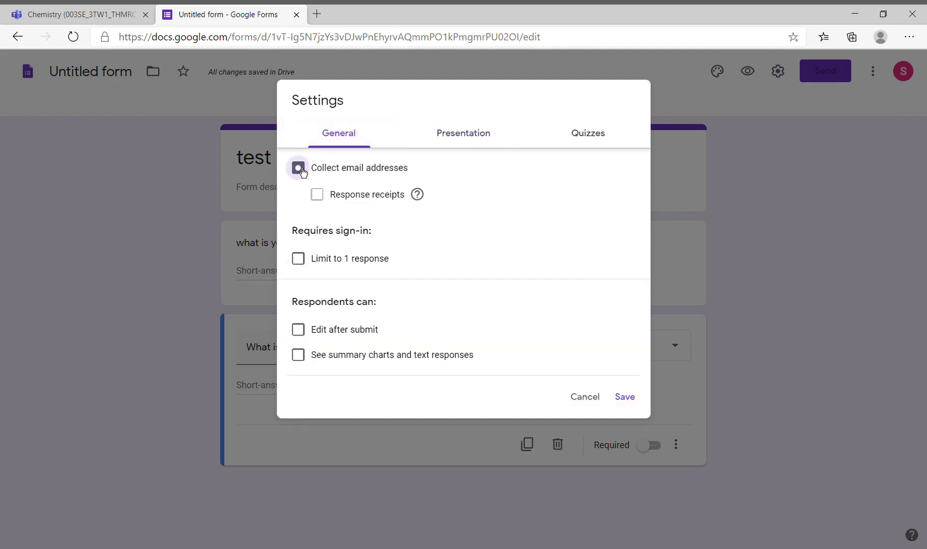
pyautogui.click(300, 258)
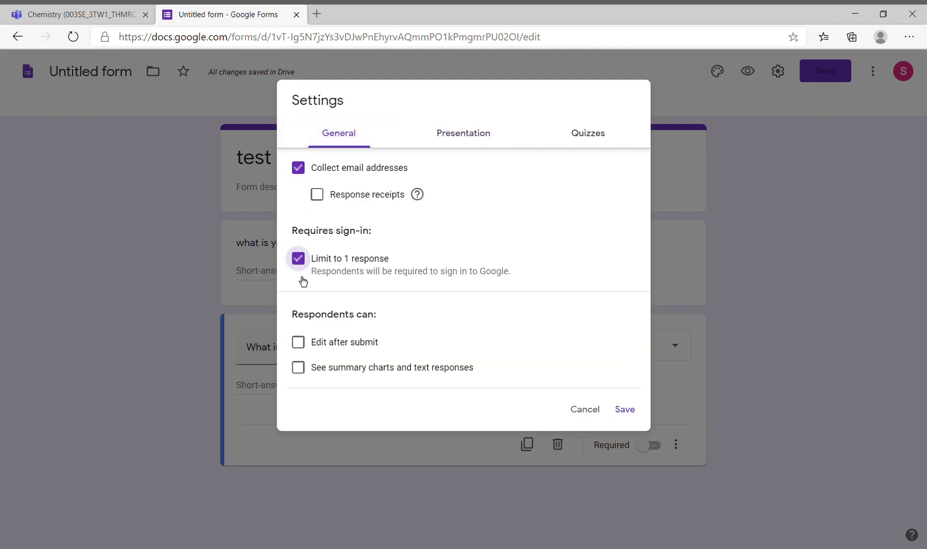
pyautogui.click(304, 369)
pyautogui.click(631, 413)
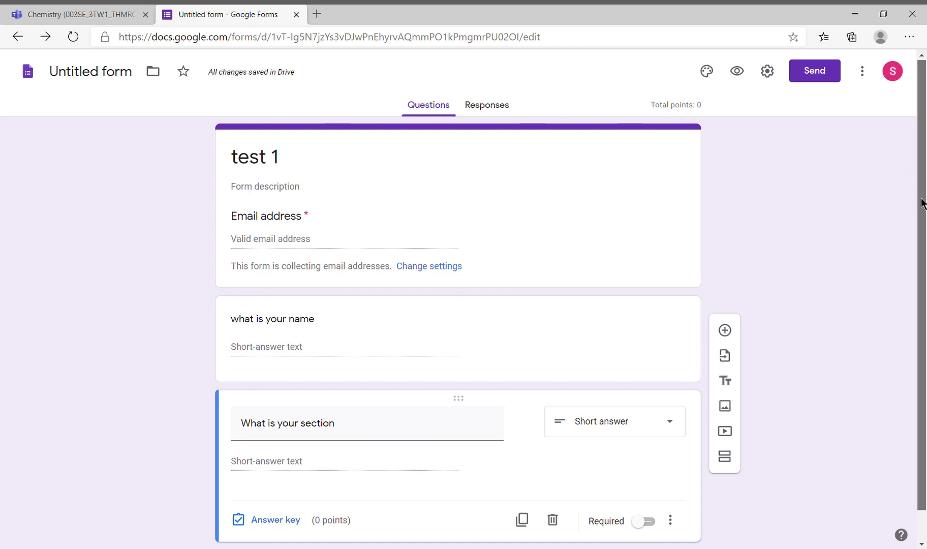
# Add a multiple-choice question below the section question with the text "1+1=".
pyautogui.scroll(-1, 922, 190)
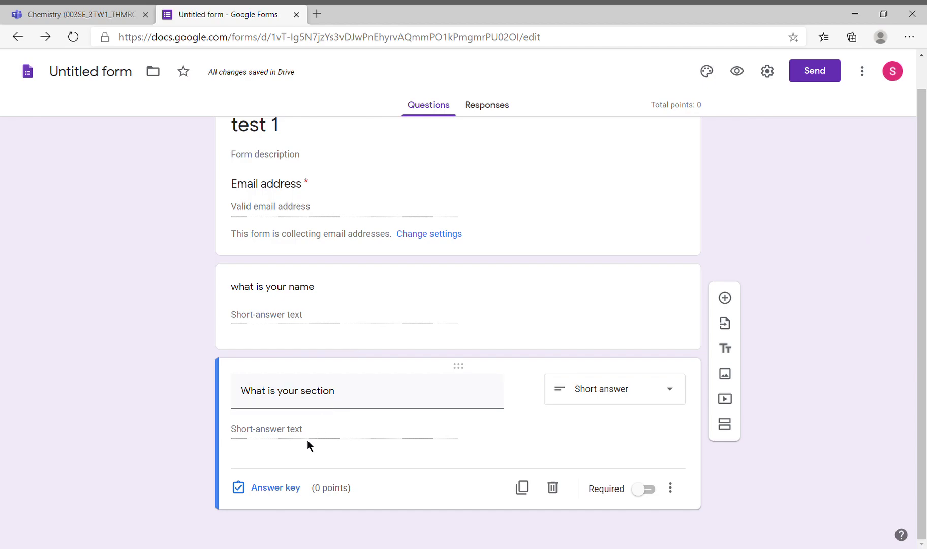
pyautogui.click(724, 299)
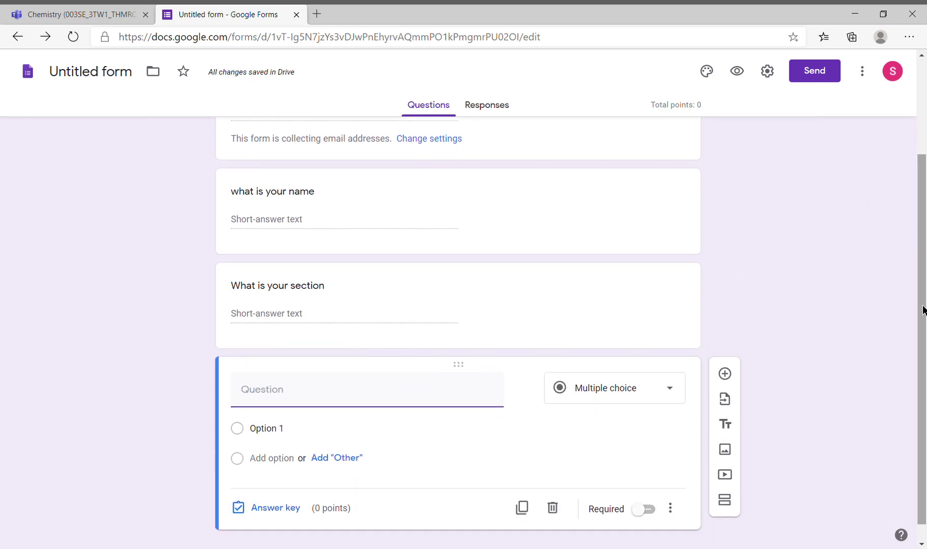
pyautogui.write('1+1=')
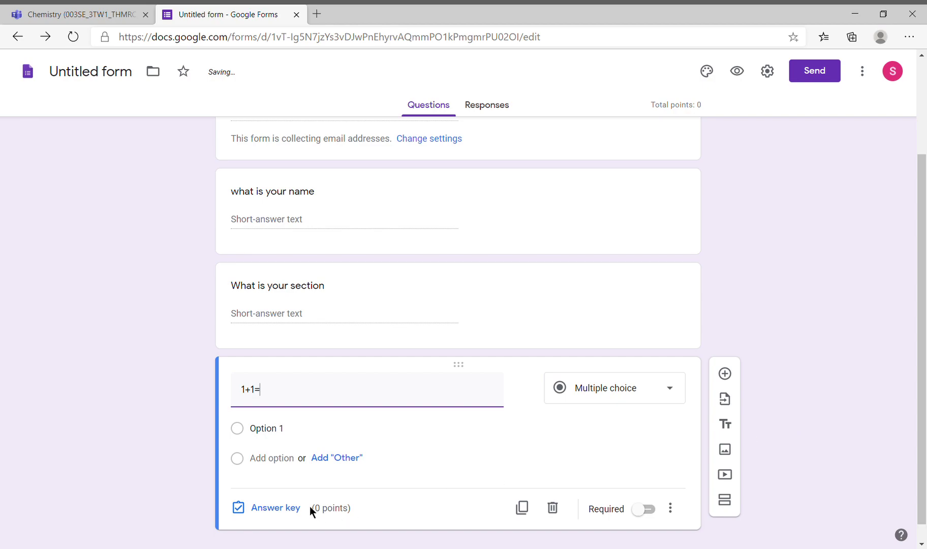
# Give the "1+1=" question four answer options: 1, 2, 3 and 4.
pyautogui.click(277, 433)
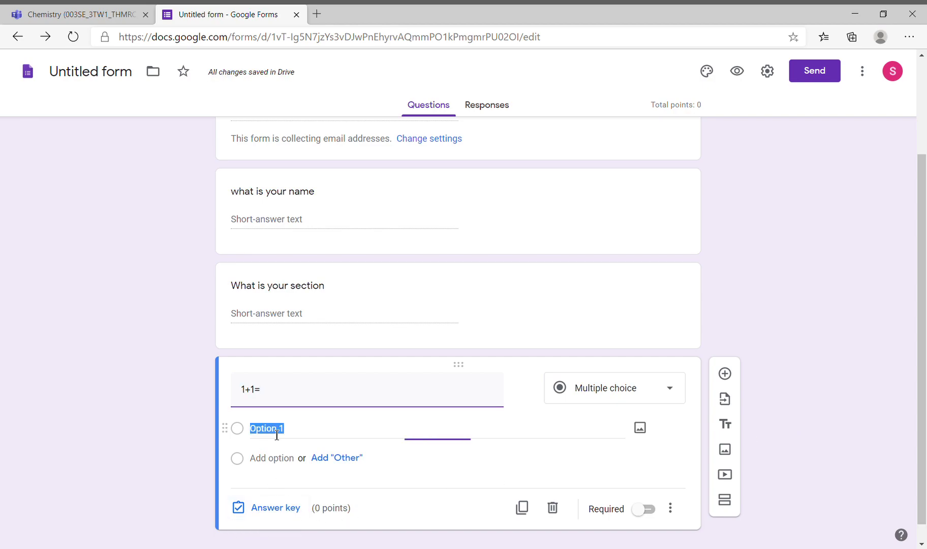
pyautogui.write('1')
pyautogui.click(274, 469)
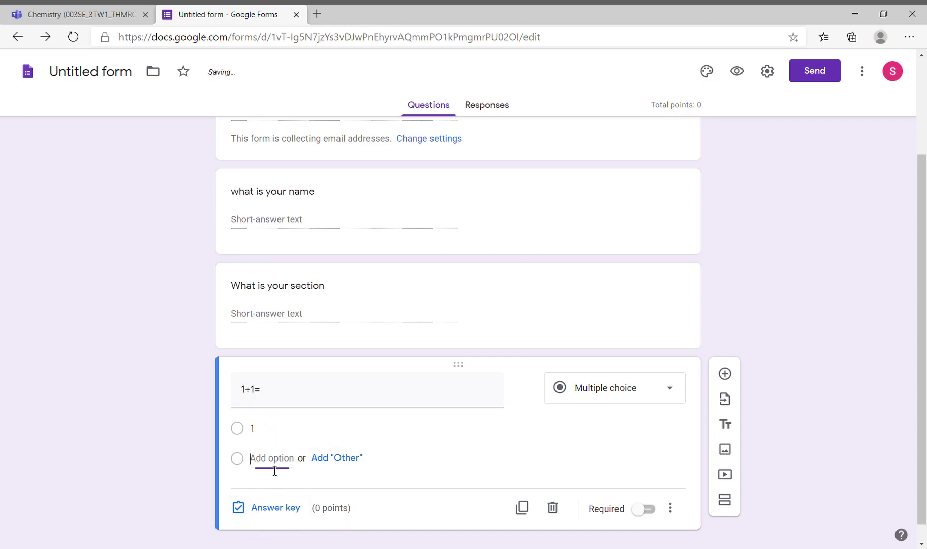
pyautogui.write('2')
pyautogui.click(279, 500)
pyautogui.write('3')
pyautogui.click(280, 519)
pyautogui.write('4')
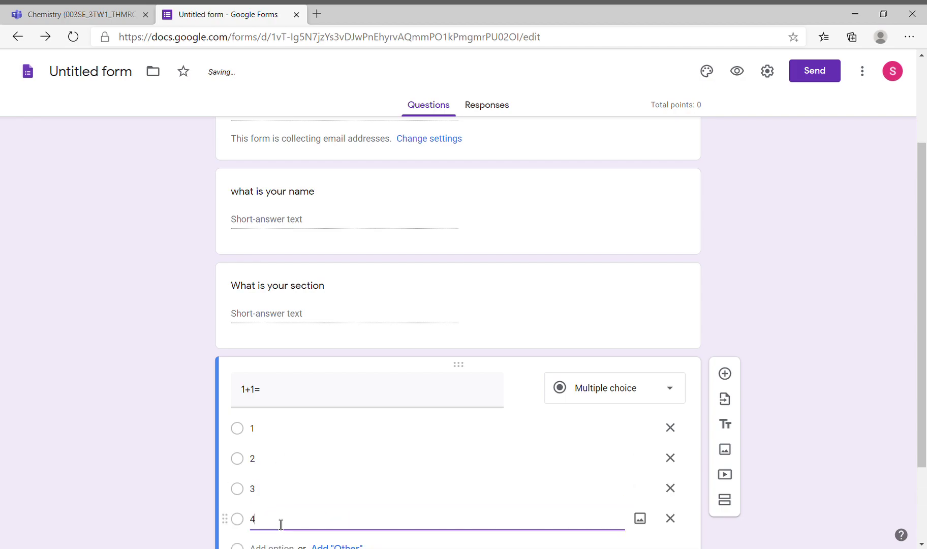
pyautogui.scroll(-1, 514, 428)
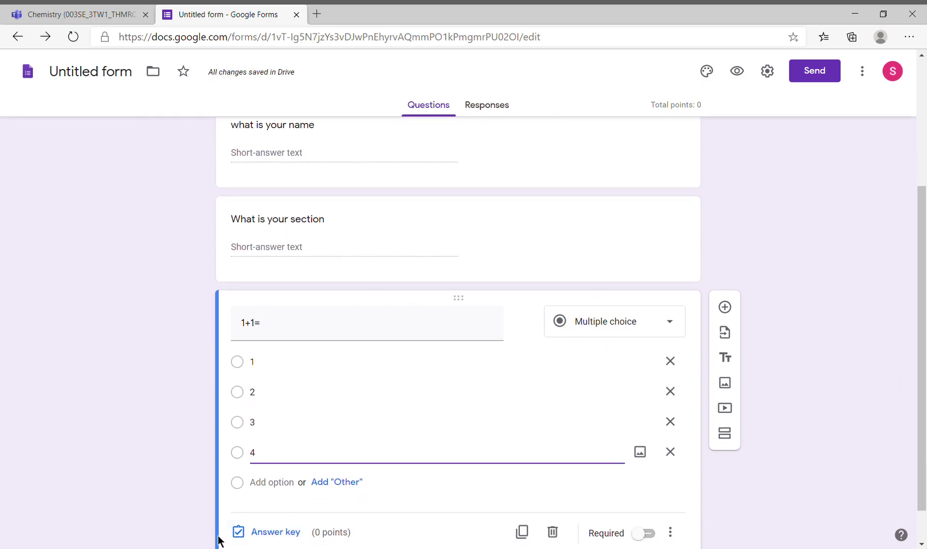
# Mark 2 as the correct answer to the "1+1=" question, worth 1 point, and make the question required.
pyautogui.click(254, 542)
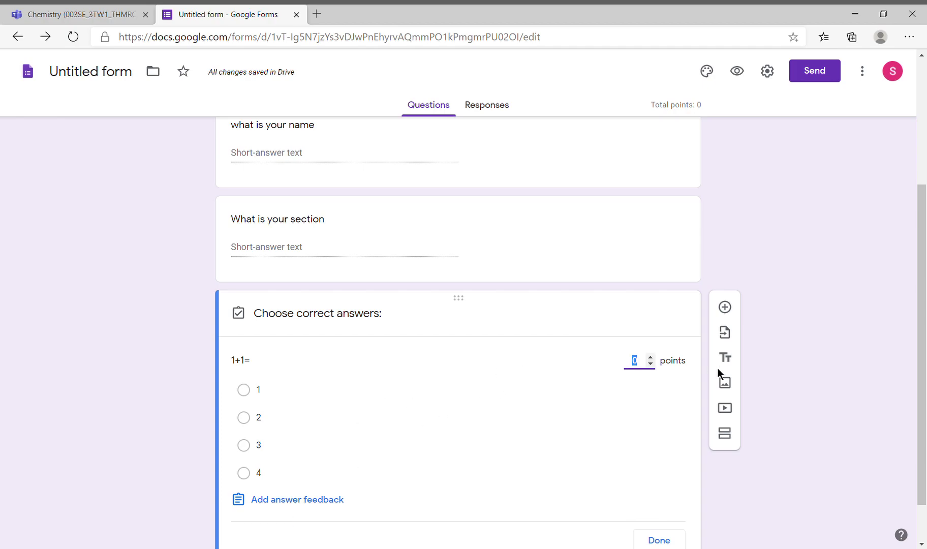
pyautogui.click(244, 417)
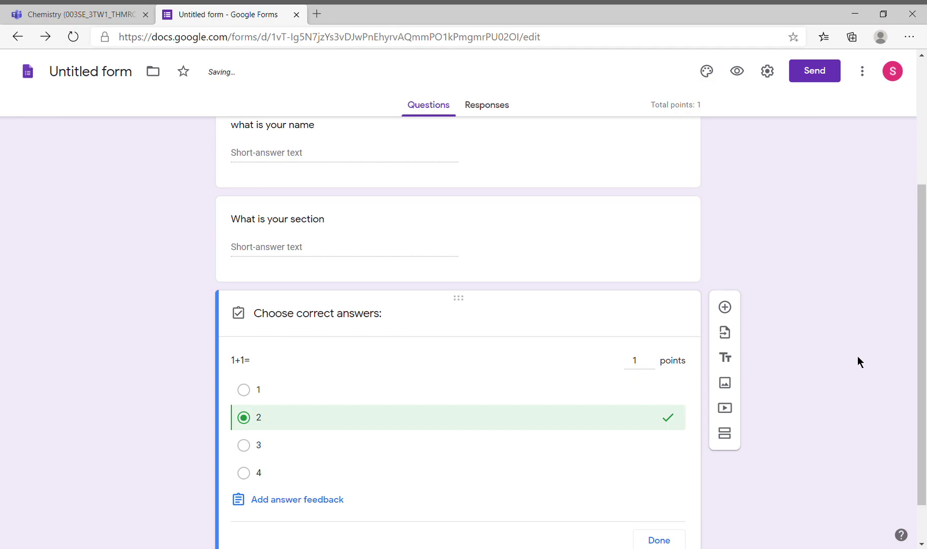
pyautogui.scroll(-2, 922, 370)
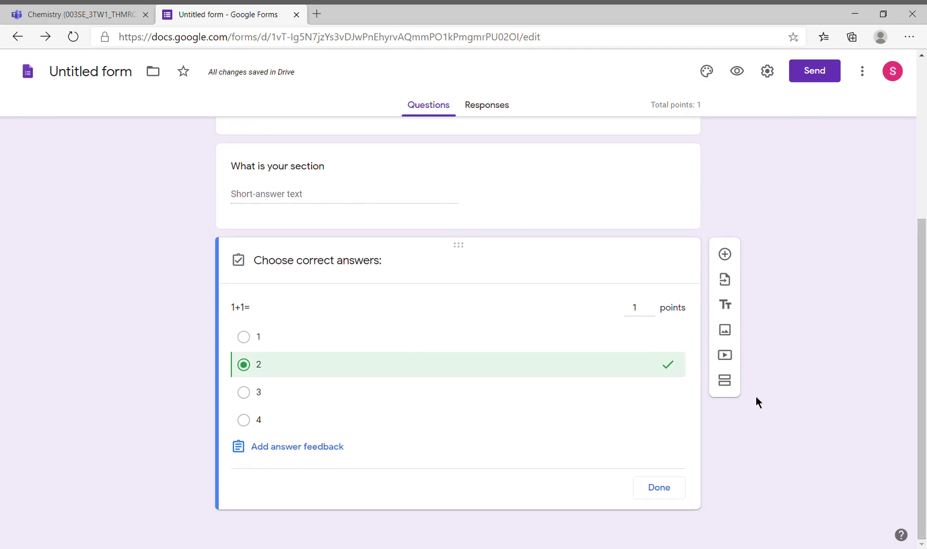
pyautogui.click(658, 487)
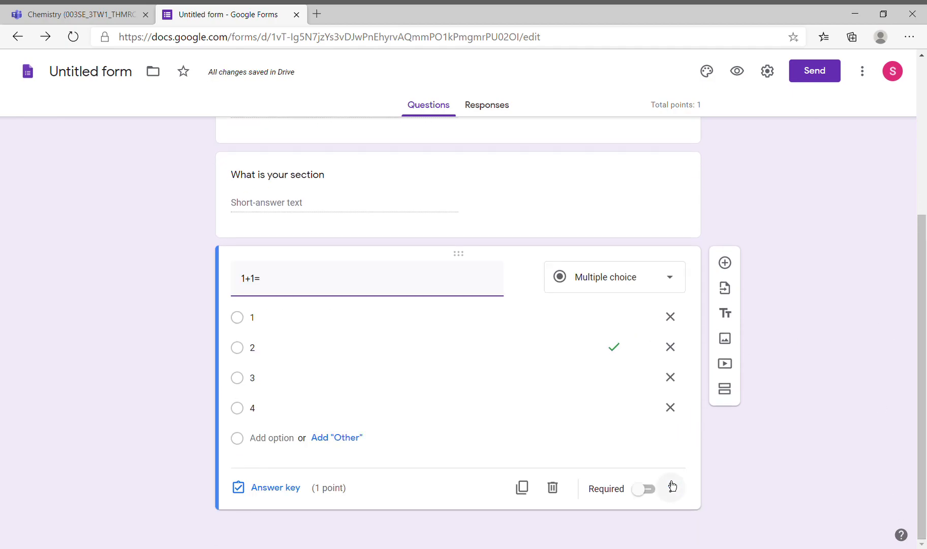
pyautogui.click(645, 489)
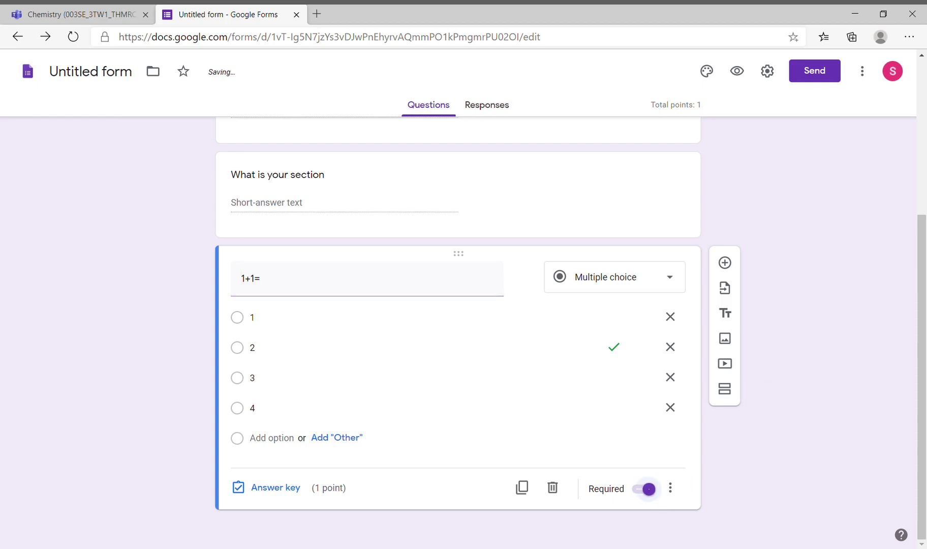
# Make the "What is your section" and "what is your name" questions required.
pyautogui.scroll(2, 914, 356)
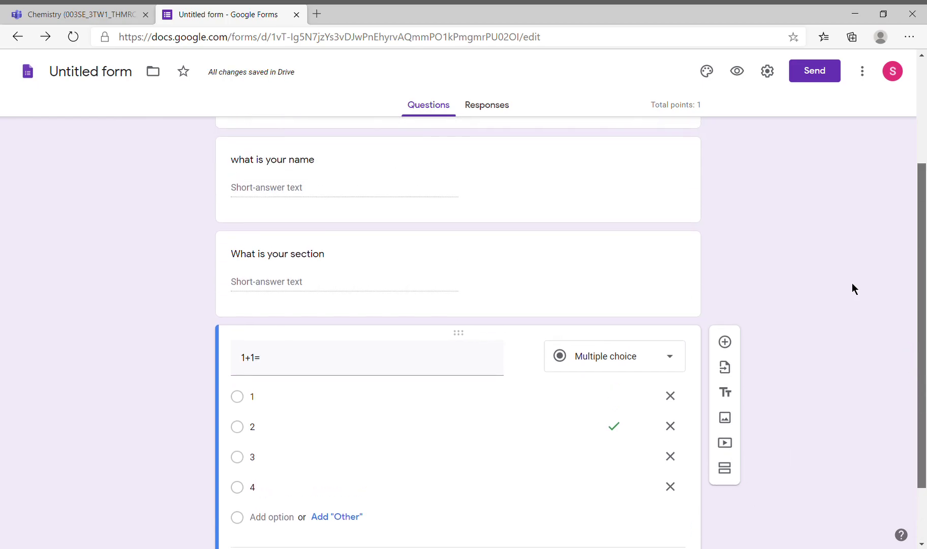
pyautogui.scroll(-2, 742, 345)
pyautogui.moveTo(922, 228); pyautogui.dragTo(923, 156)
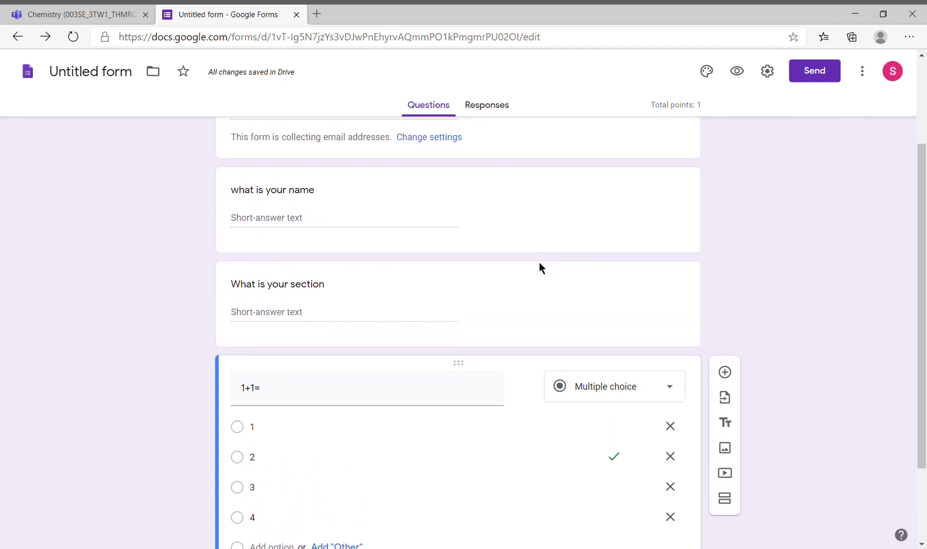
pyautogui.click(539, 280)
pyautogui.click(641, 392)
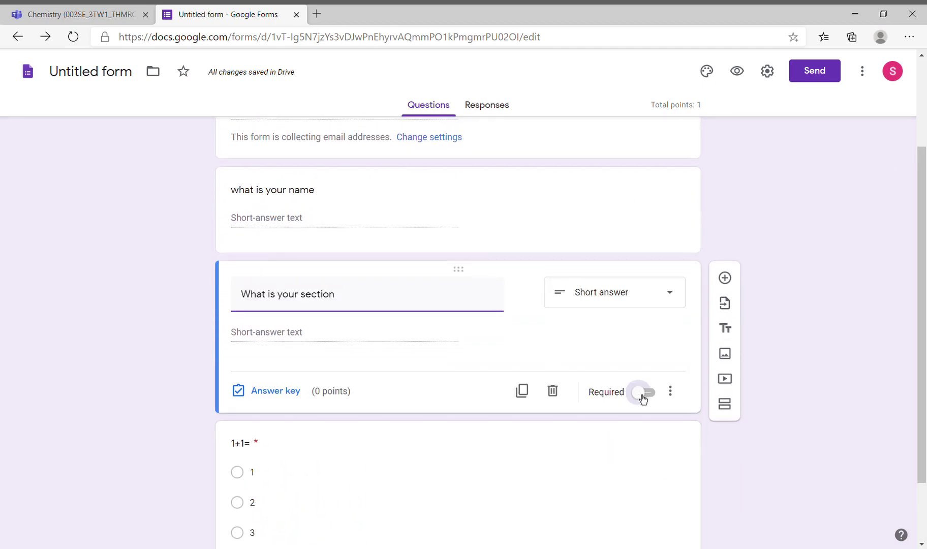
pyautogui.click(610, 203)
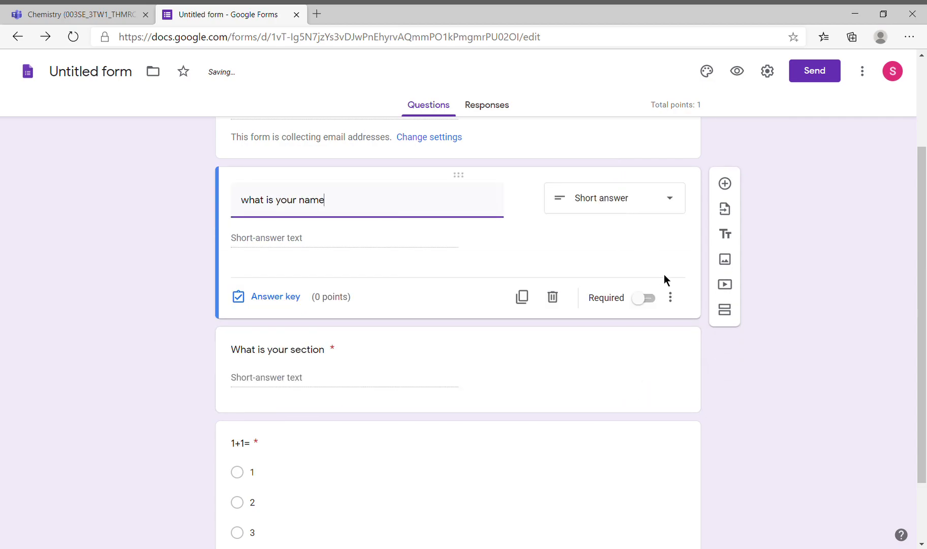
pyautogui.click(646, 299)
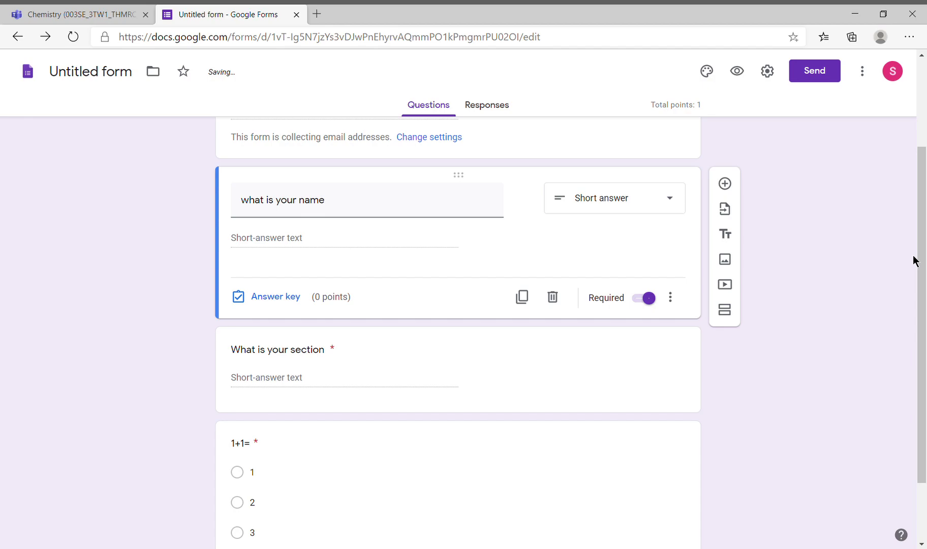
# Copy the form's sharing link with the URL shortened and close the send form dialog.
pyautogui.moveTo(922, 259); pyautogui.dragTo(619, 118)
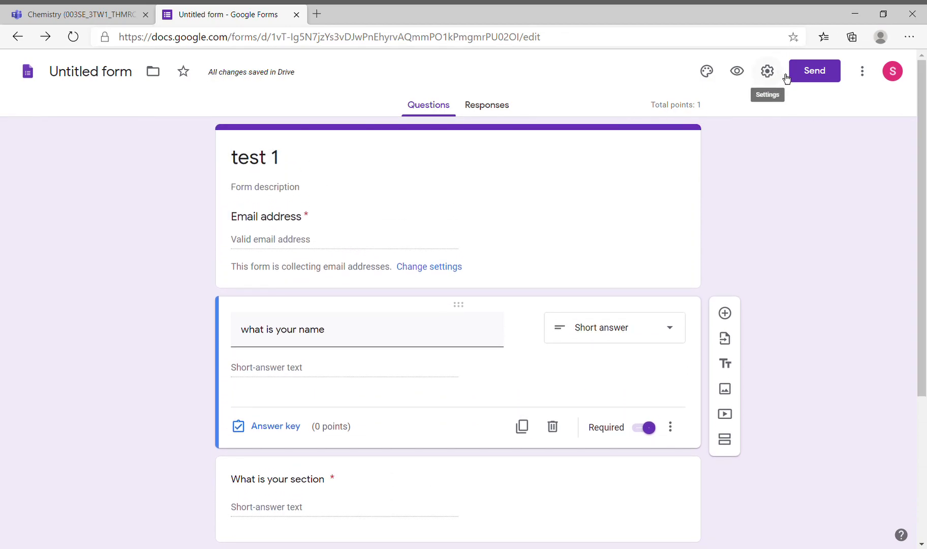
pyautogui.click(812, 74)
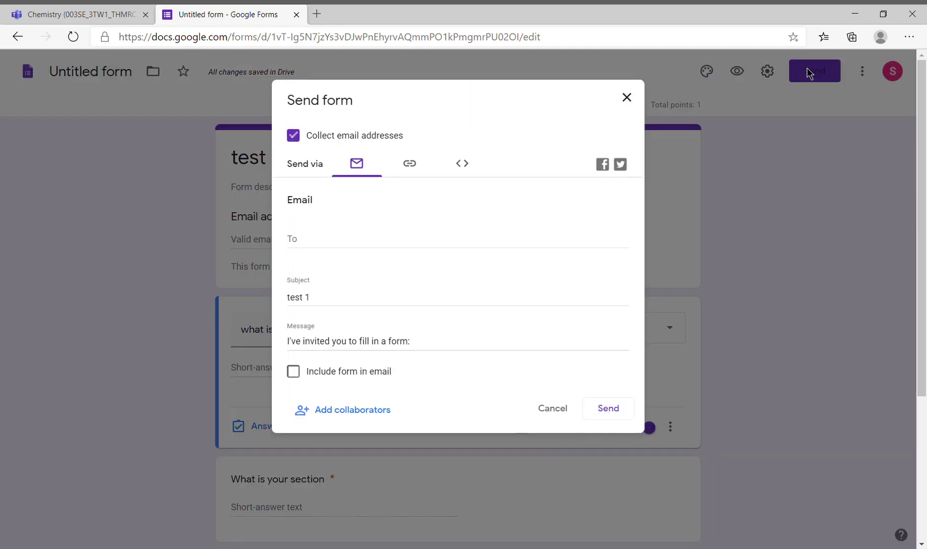
pyautogui.click(417, 175)
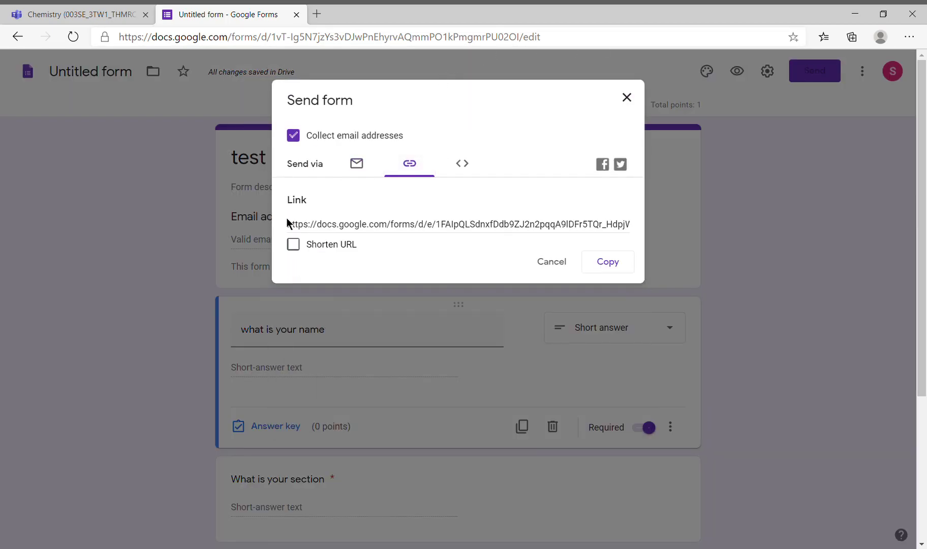
pyautogui.click(294, 245)
pyautogui.click(621, 267)
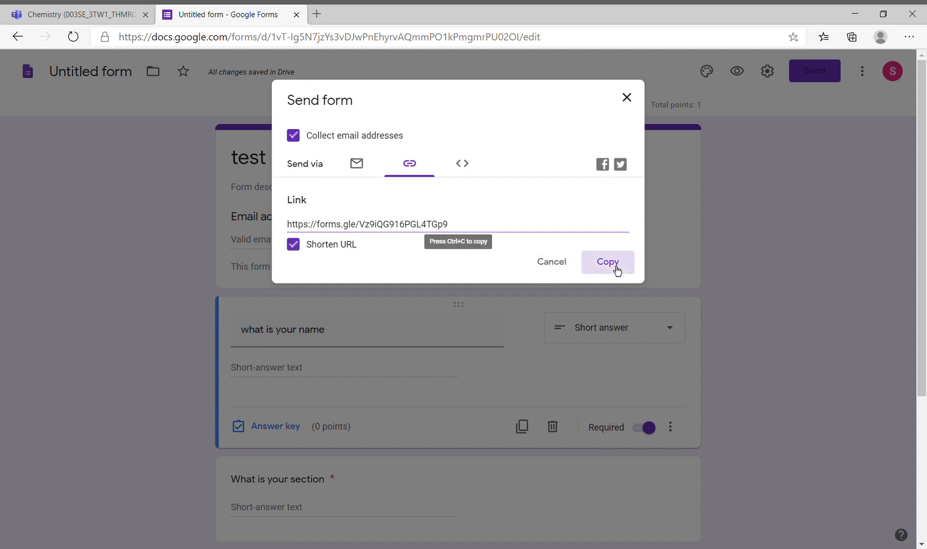
pyautogui.click(632, 98)
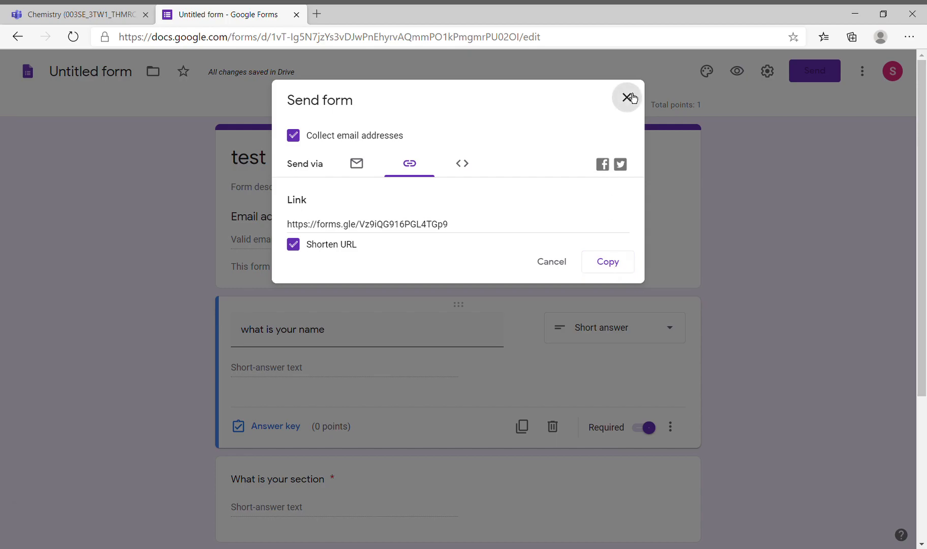